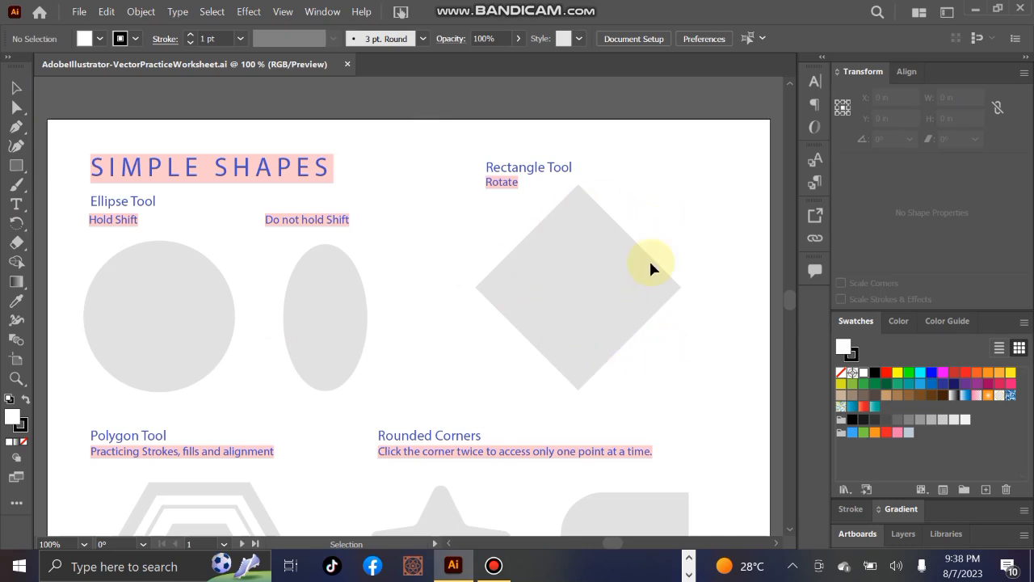
Step: Draw a square about 1.92 in per side with the Rectangle tool and center it over the grey diamond
left_click(16, 164)
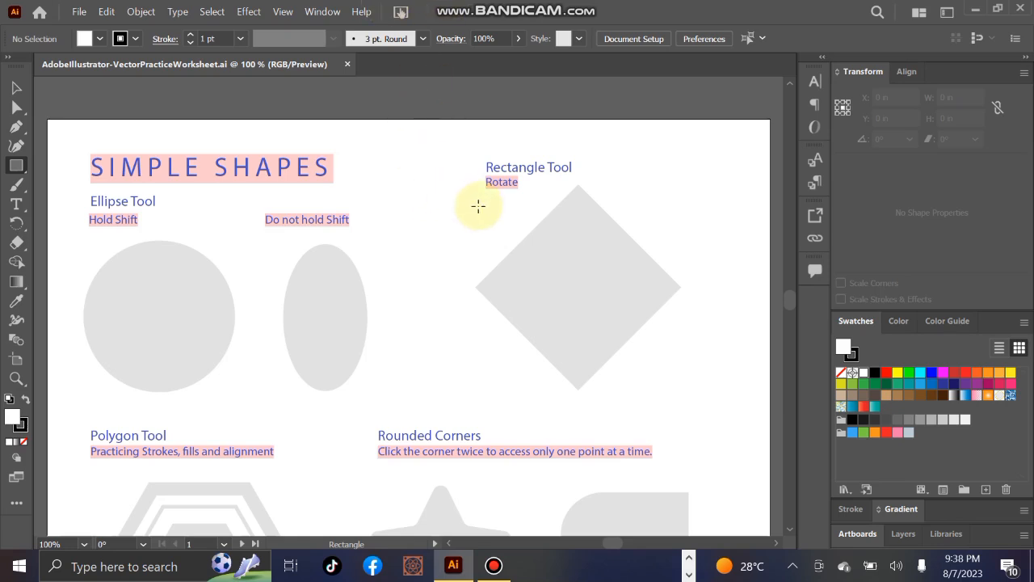
left_click_drag(477, 209, 646, 368)
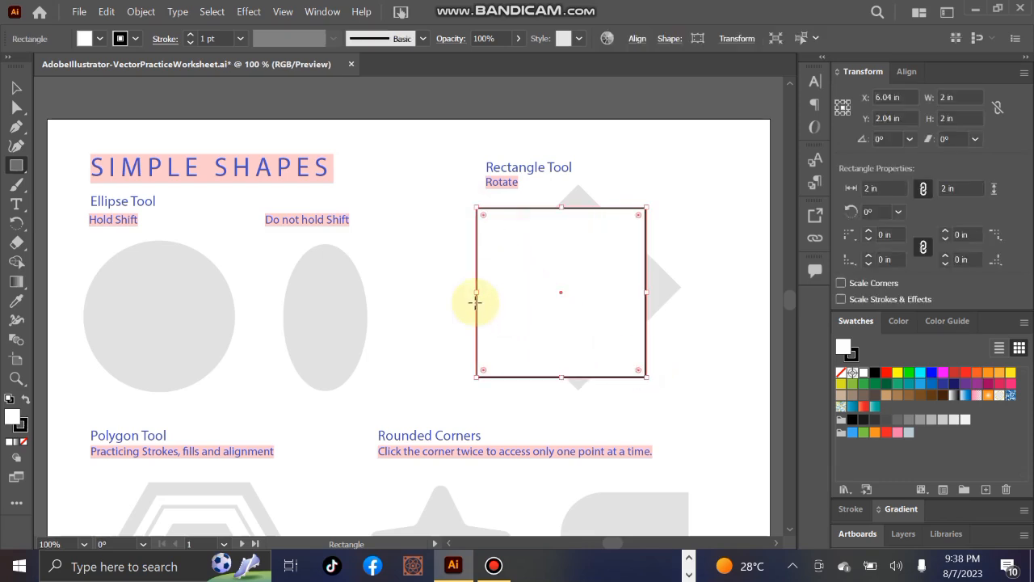
key("Delete")
left_click_drag(478, 223, 639, 370)
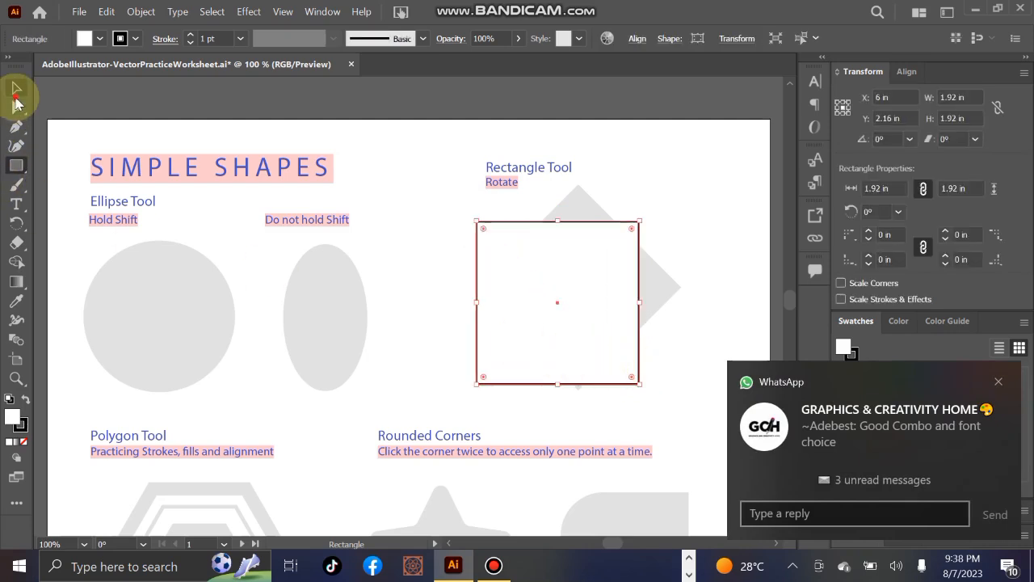
left_click(15, 90)
left_click_drag(606, 296, 623, 282)
Step: Turn off Smart Guides, Snap to Grid, Snap to Point and Snap to Glyph
left_click(282, 11)
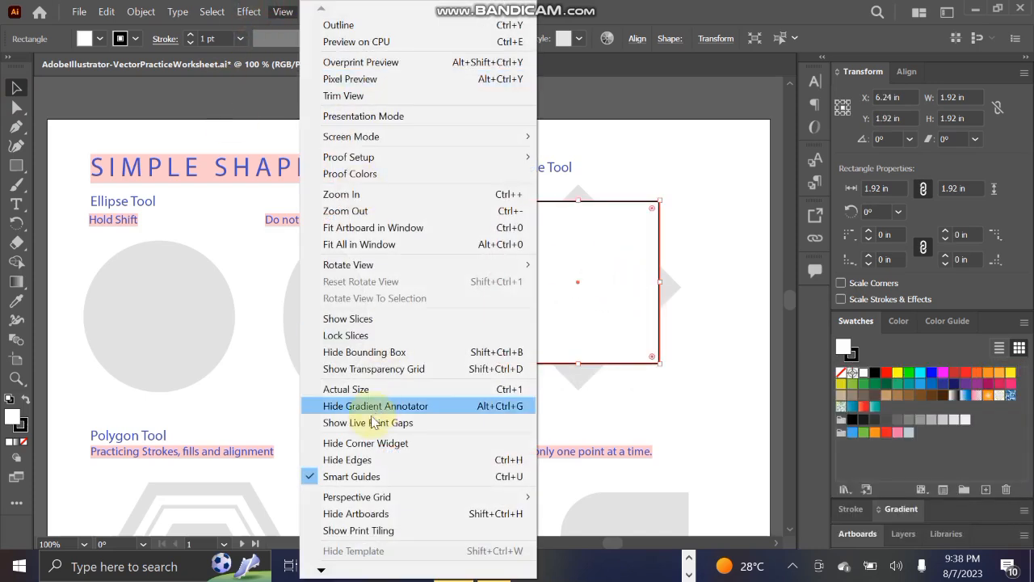
left_click(366, 476)
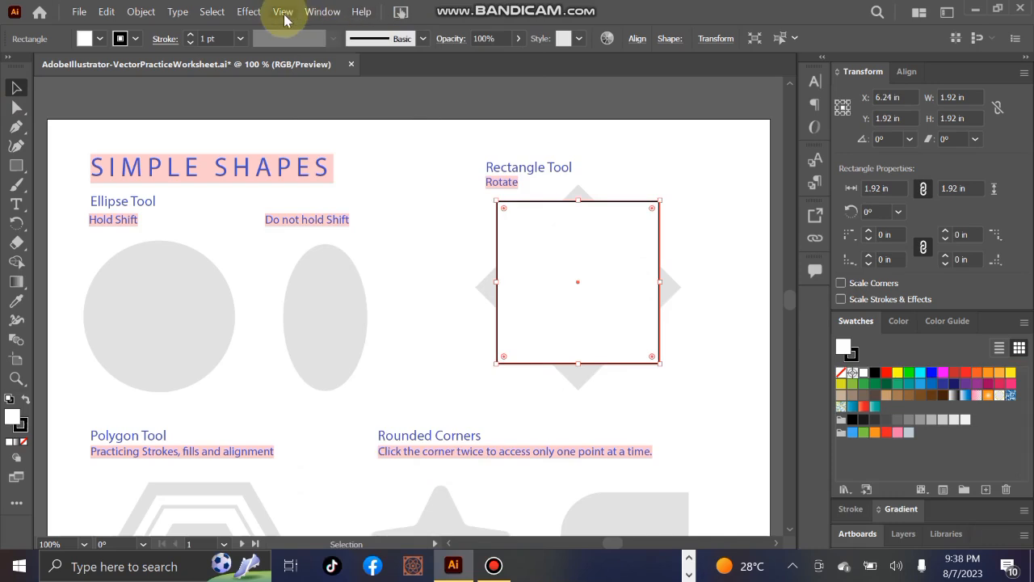
left_click(283, 13)
mouse_move(321, 571)
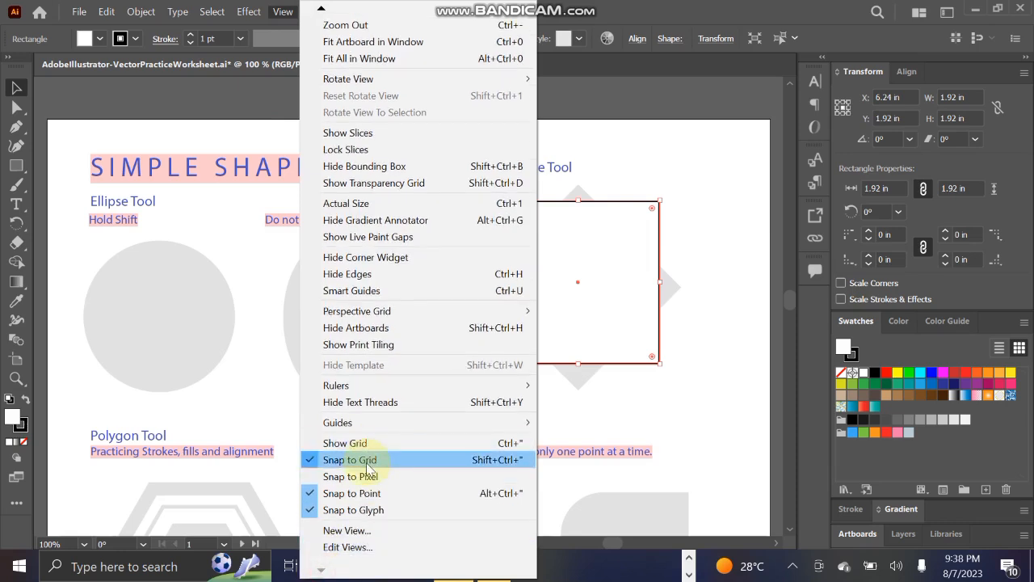
left_click(367, 466)
left_click(283, 12)
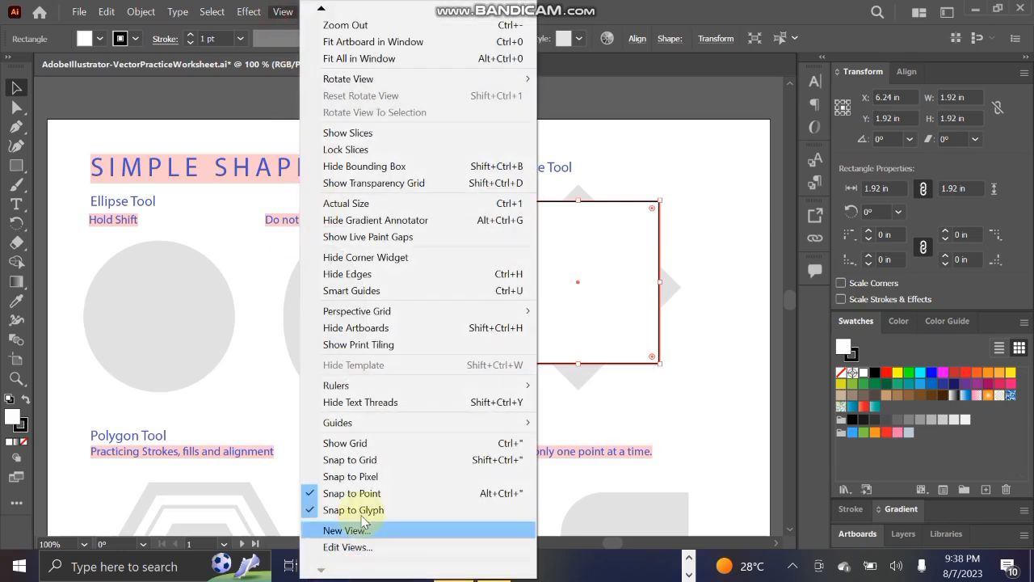
left_click(360, 493)
left_click(284, 9)
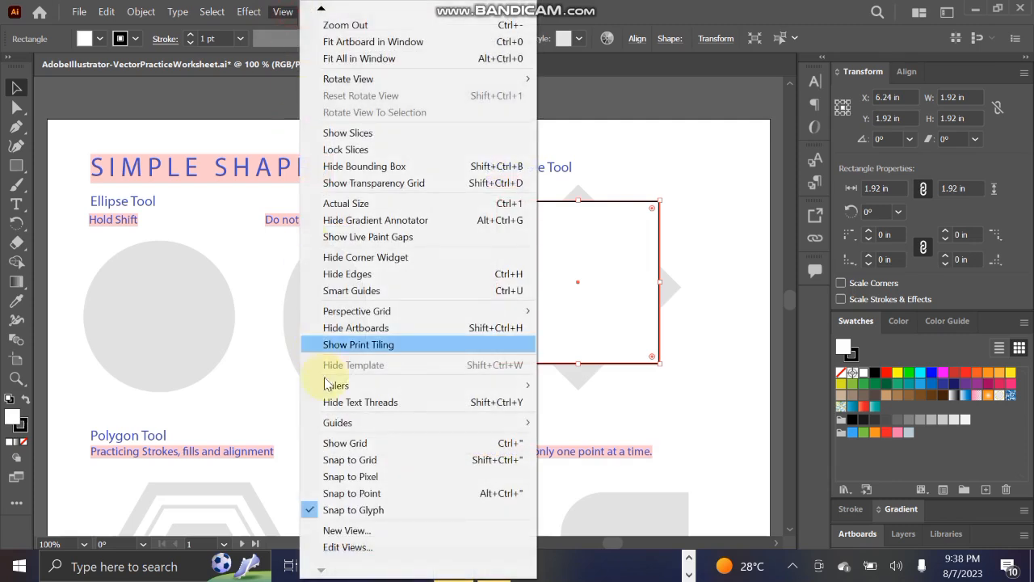
left_click(359, 510)
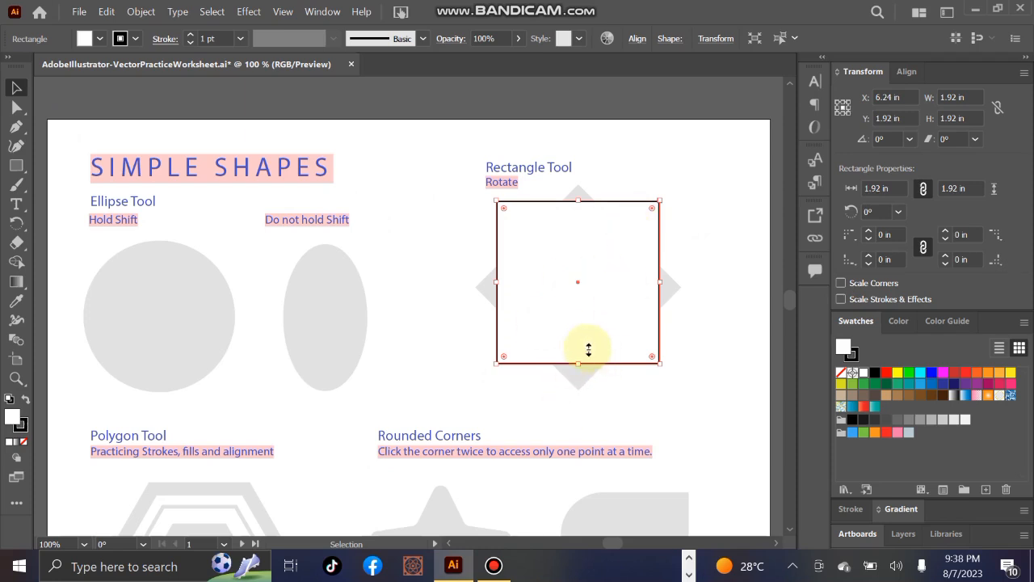
Step: Fill the square with green 0CED5C and shift it slightly down over the diamond
double_click(11, 416)
left_click_drag(547, 288, 548, 298)
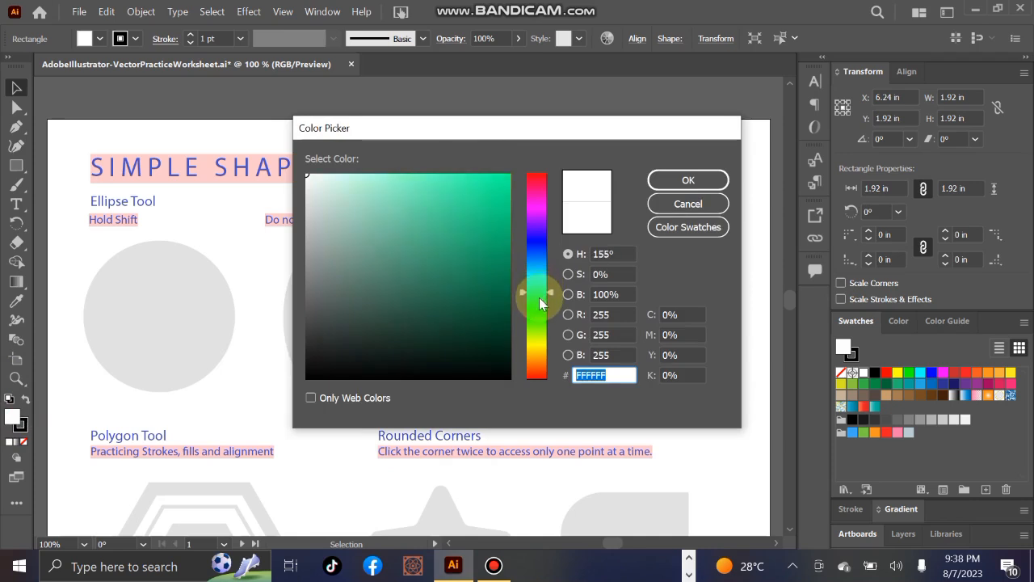
left_click(499, 188)
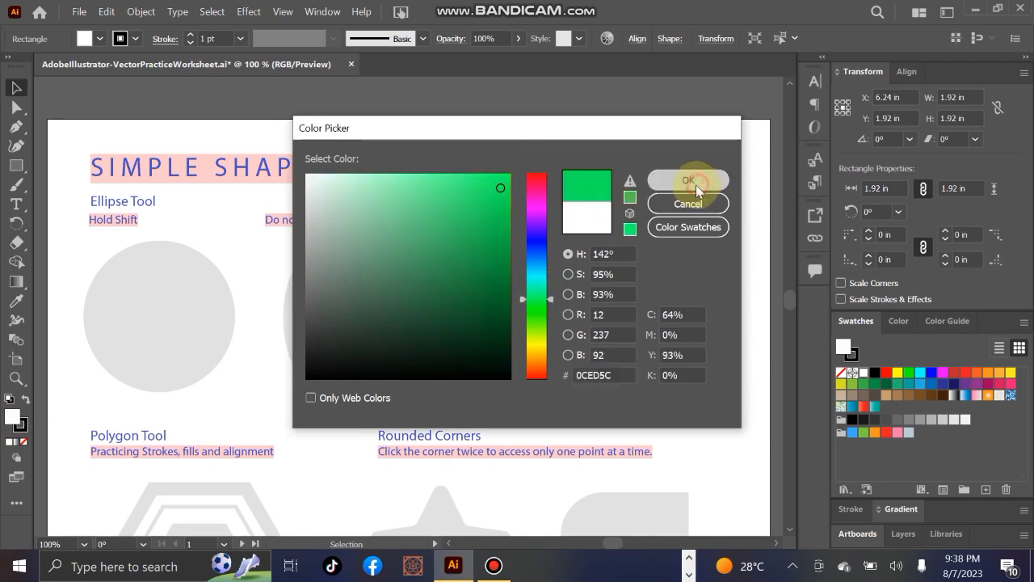
left_click(688, 180)
left_click_drag(624, 252, 624, 254)
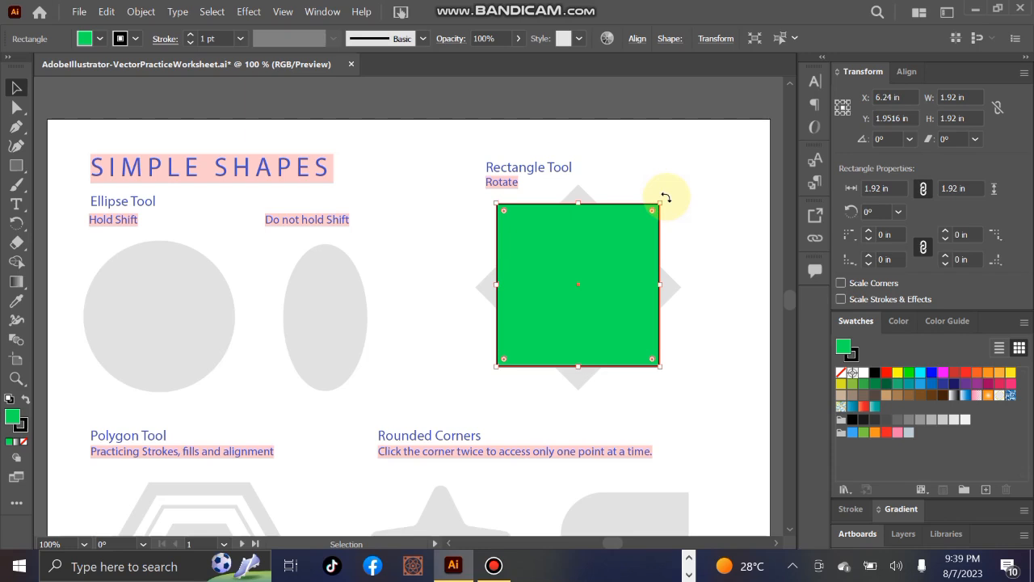
mouse_move(665, 197)
left_mouse_down()
mouse_move(560, 195)
mouse_move(653, 192)
left_mouse_up()
left_click_drag(666, 199, 654, 220)
left_click_drag(667, 198, 590, 191)
key("ctrl+z")
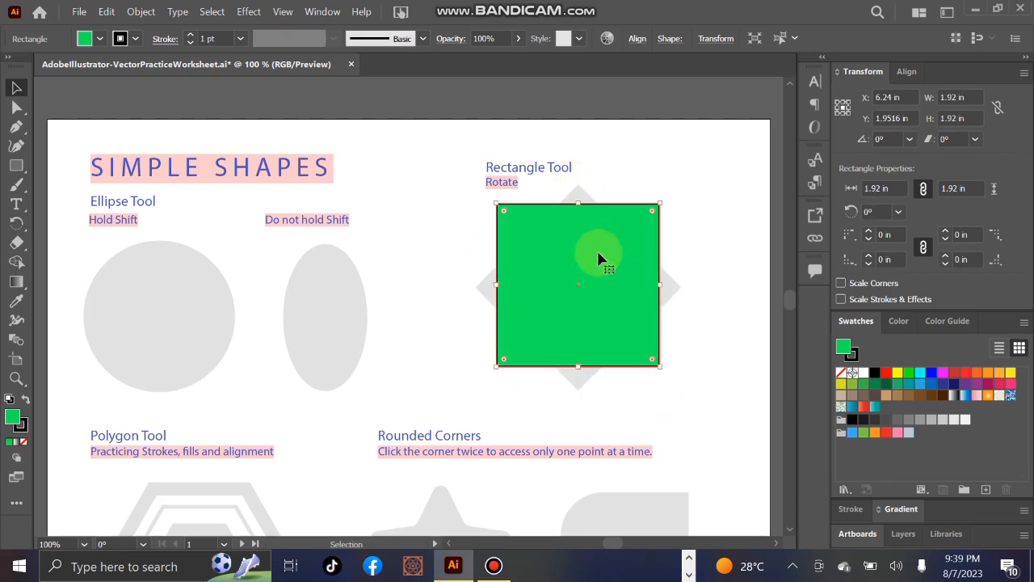
Step: Rotate the green square 45° and scale it to about 1.69 in per side to cover the grey diamond
left_click(599, 257)
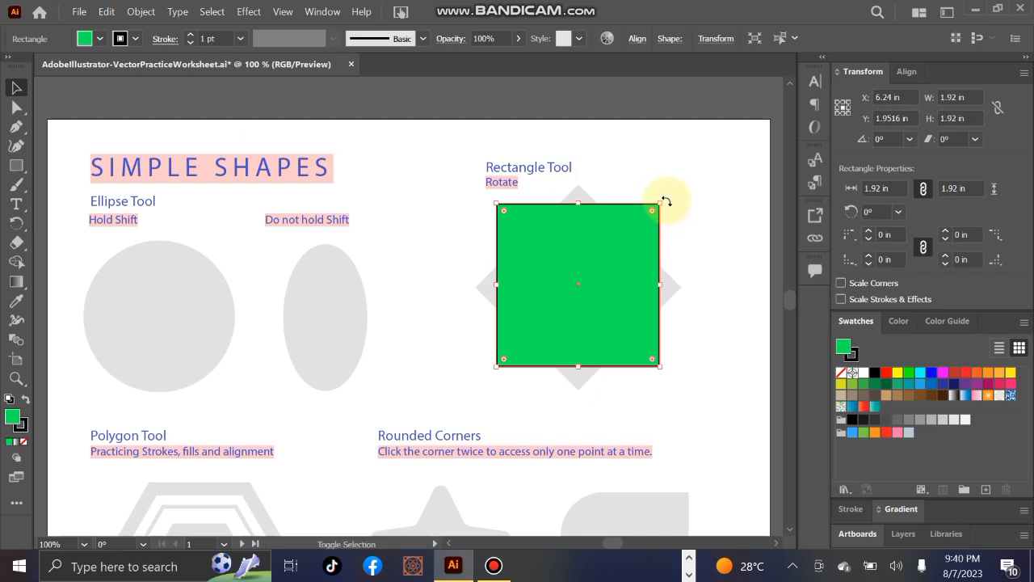
left_click_drag(666, 200, 567, 183)
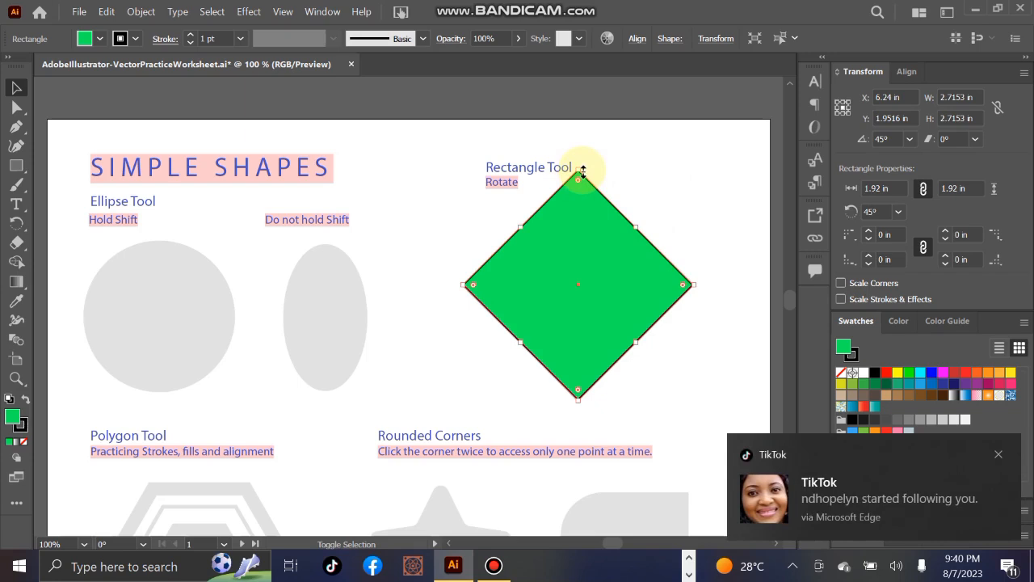
left_click_drag(580, 170, 577, 194)
left_click(580, 266)
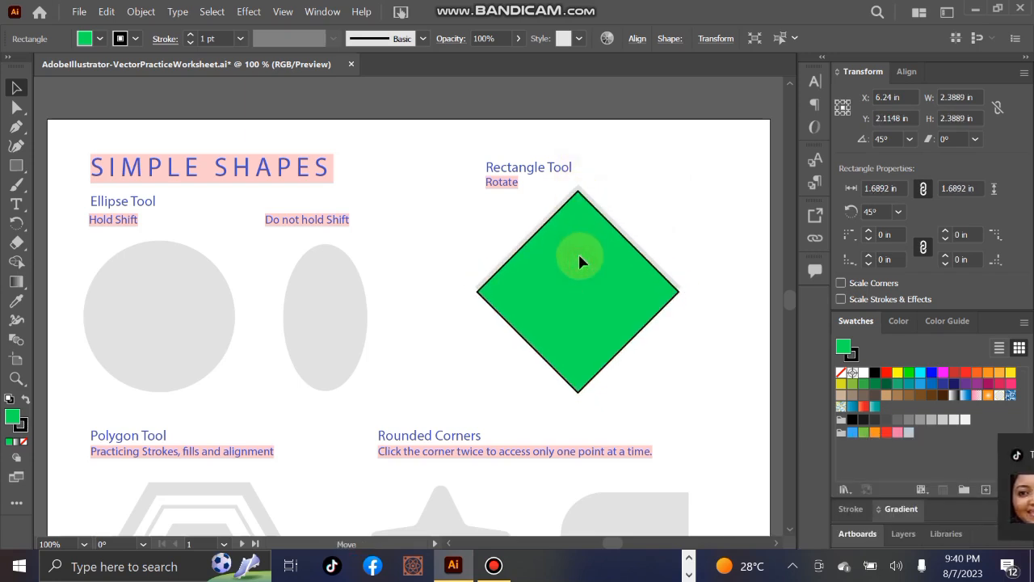
left_click(587, 290)
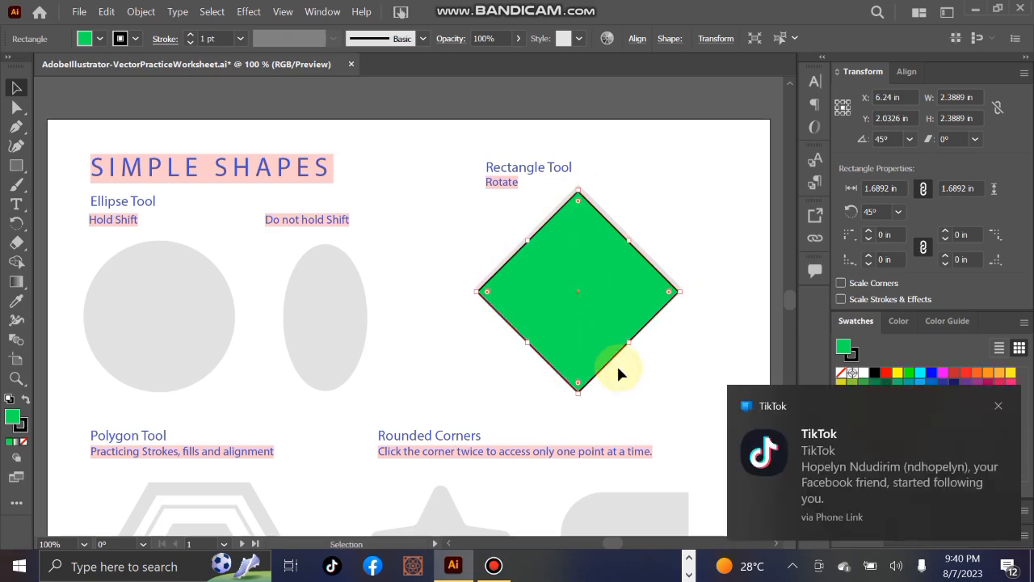
Step: Draw a green hexagon with a radius of about 1.3 in near the grey hexagon template using the Polygon tool
scroll(617, 363, "down", 3)
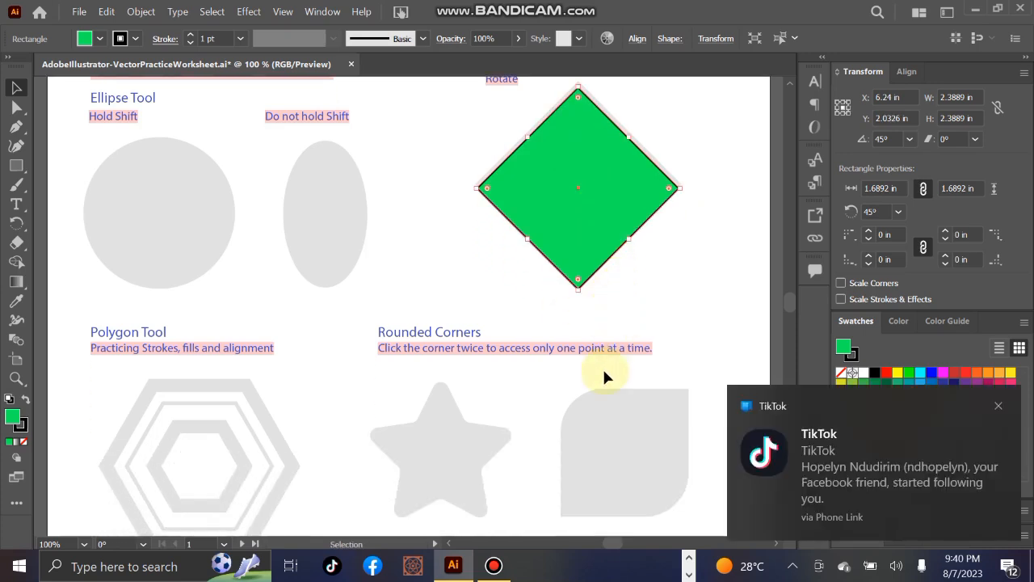
scroll(603, 367, "down", 3)
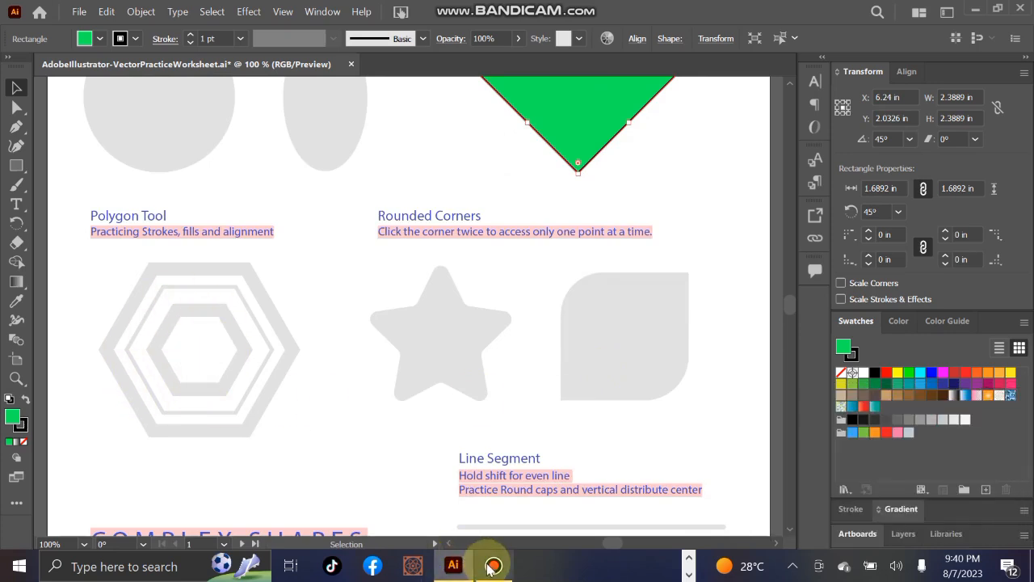
mouse_move(492, 568)
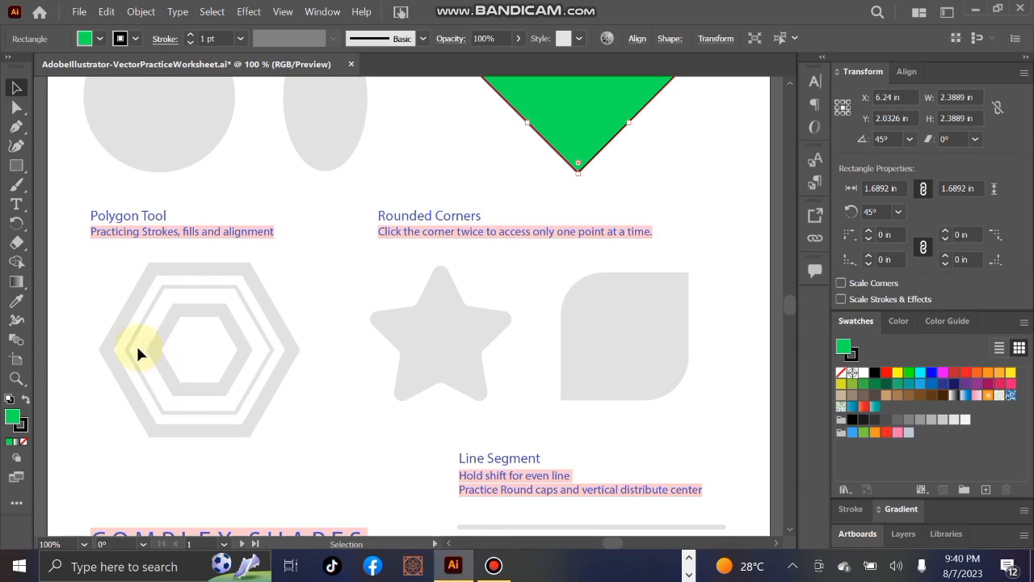
left_click(13, 169)
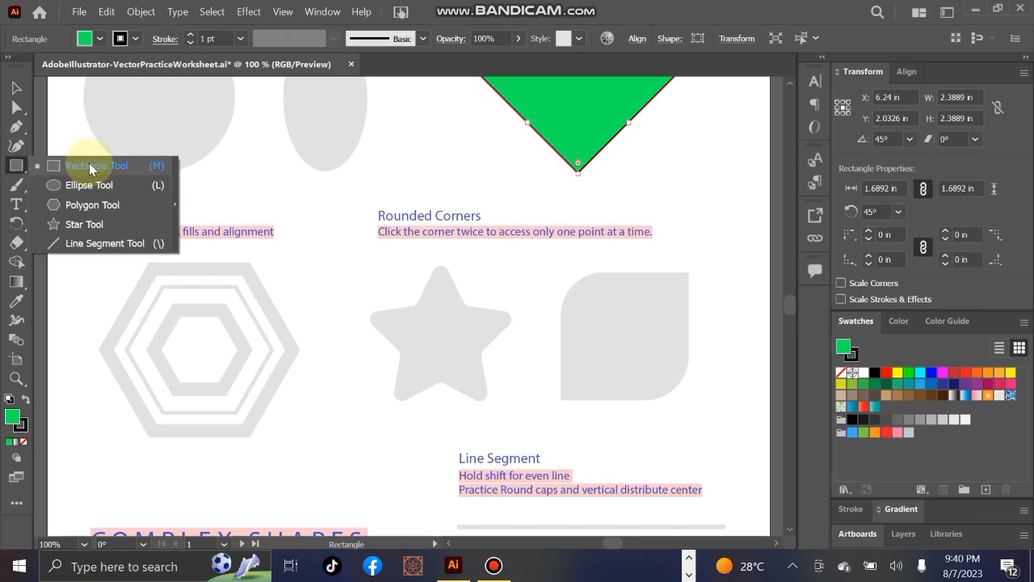
left_click(64, 208)
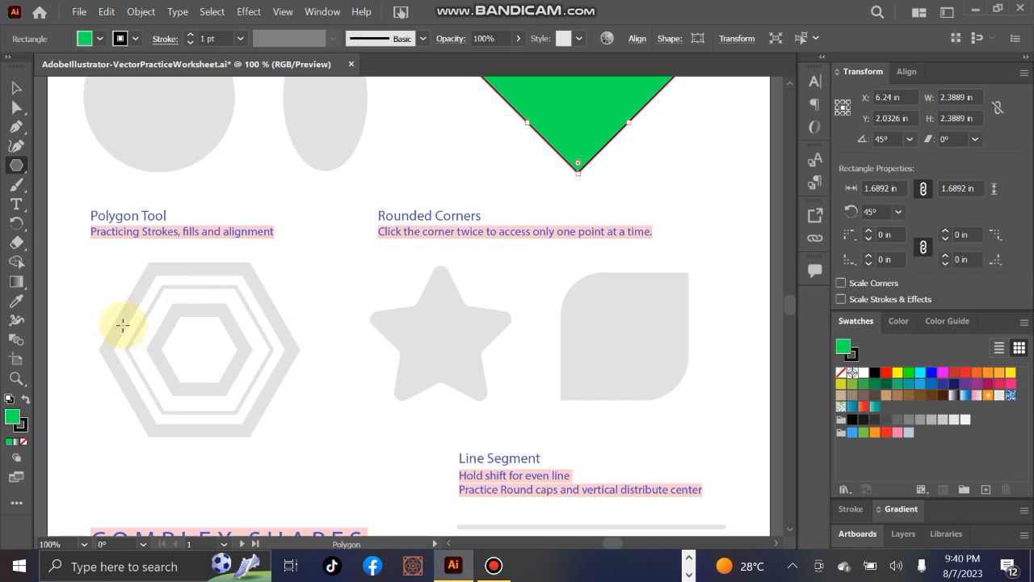
left_click_drag(133, 260, 225, 324)
left_click(13, 87)
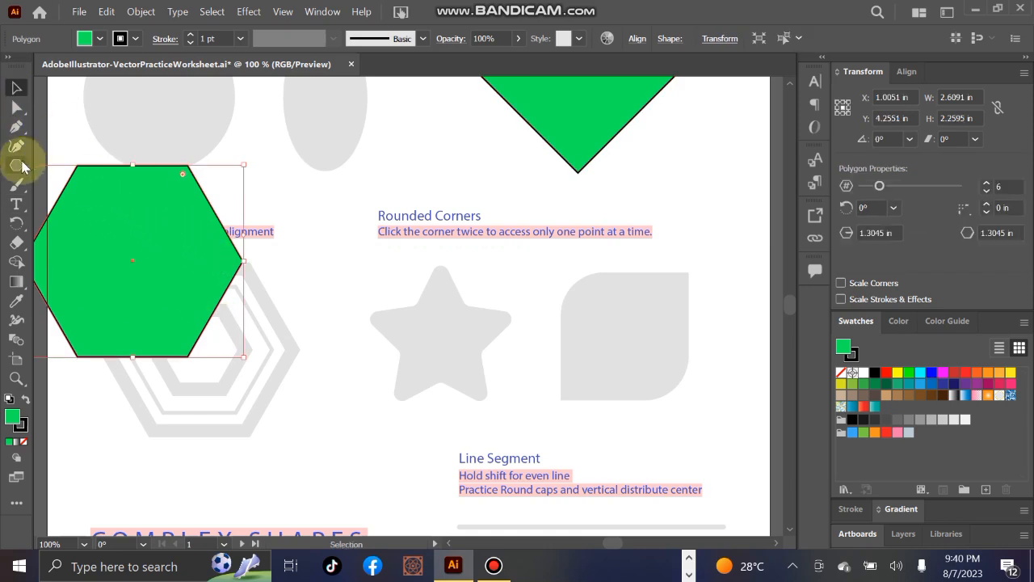